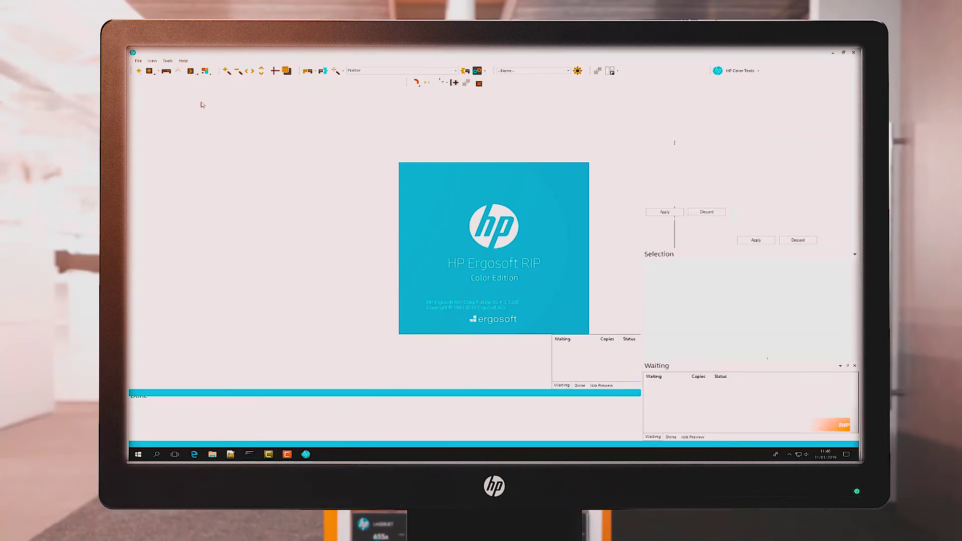
- Import Triangles_230x250_Pantone6.pdf from the USB drive as the print job
click(139, 61)
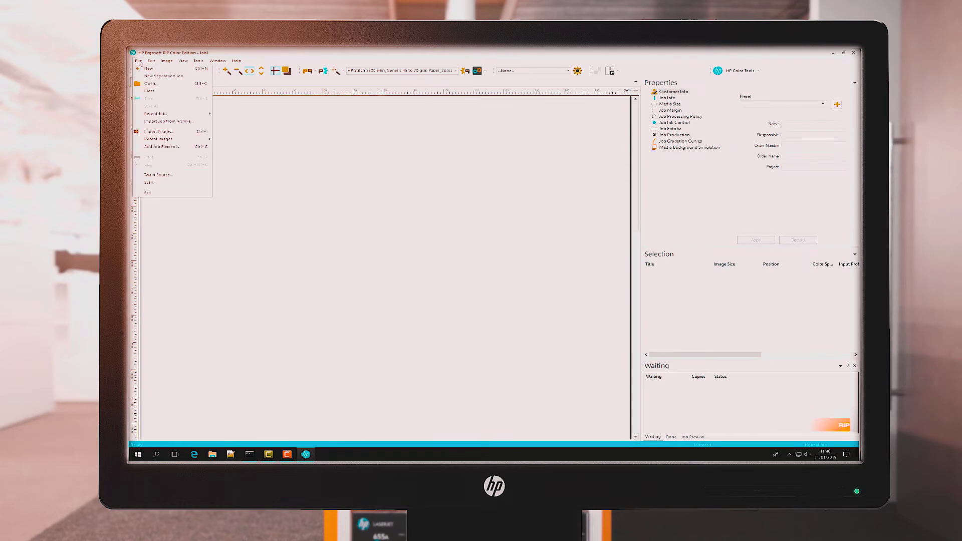
click(161, 131)
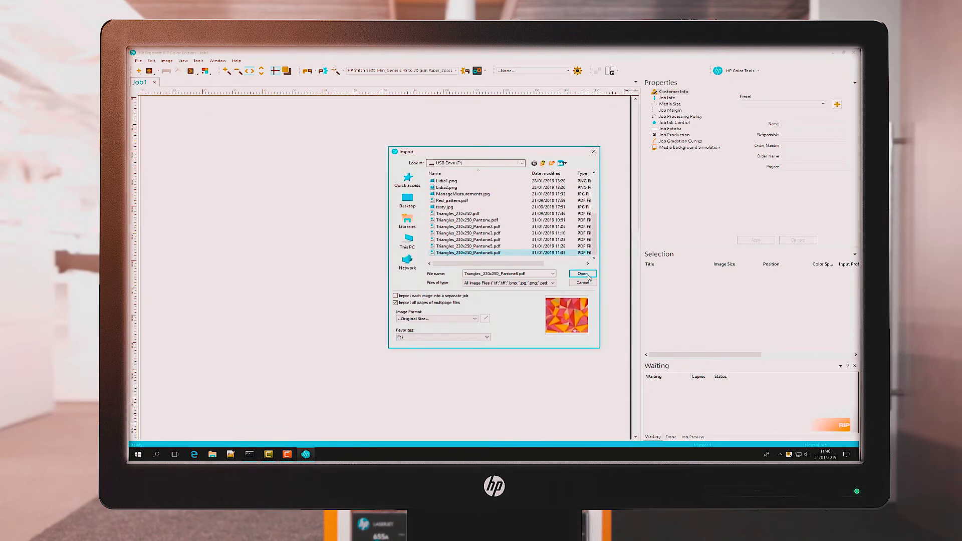
click(588, 277)
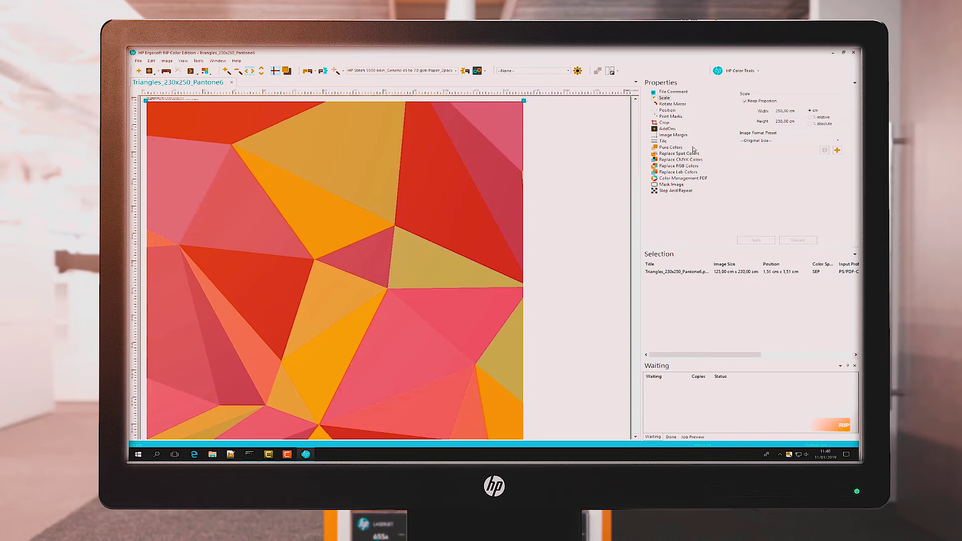
click(661, 86)
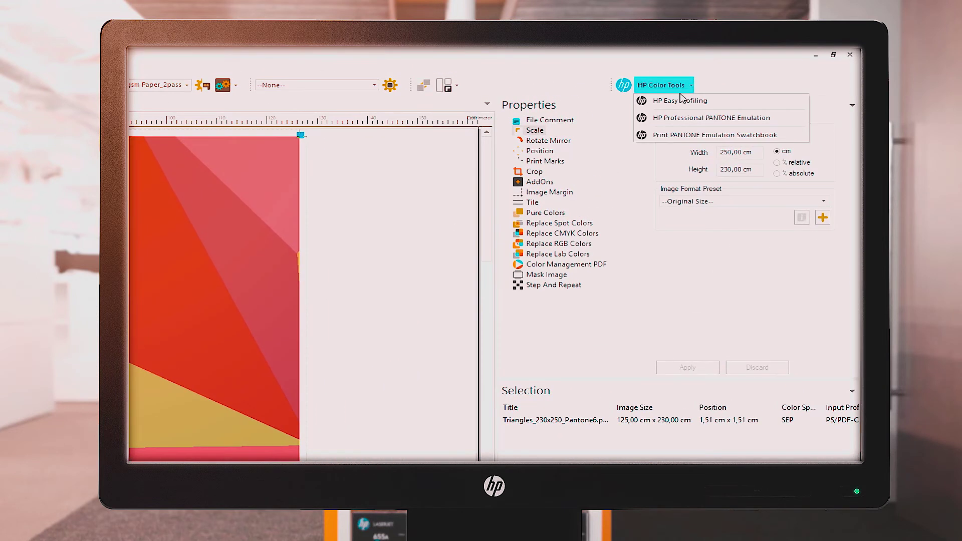
- Run HP Professional PANTONE Emulation to flag Rubine Red C and Yellow C as out of gamut
click(682, 119)
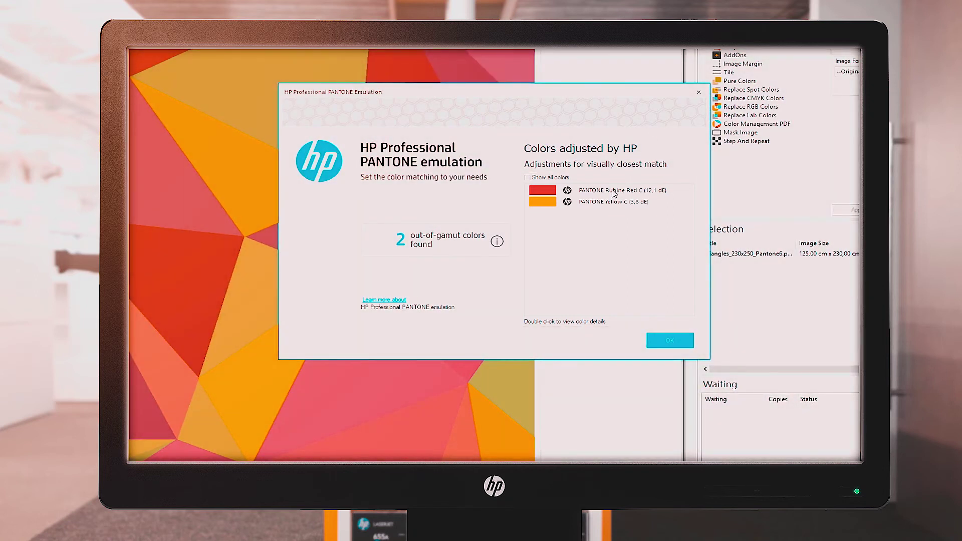
- Pick a visual variation for PANTONE Rubine Red C giving C0 M98 Y62 K0, and save it
double_click(614, 191)
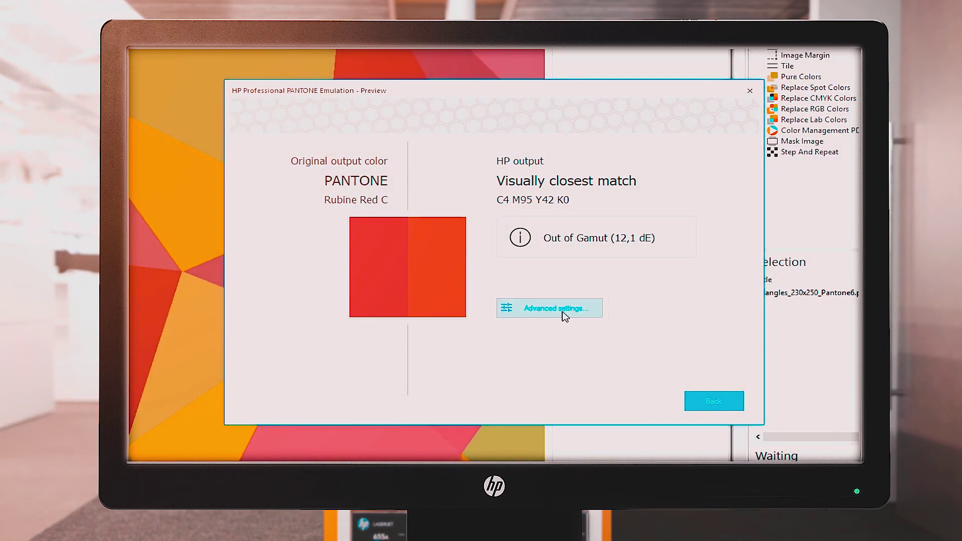
click(563, 315)
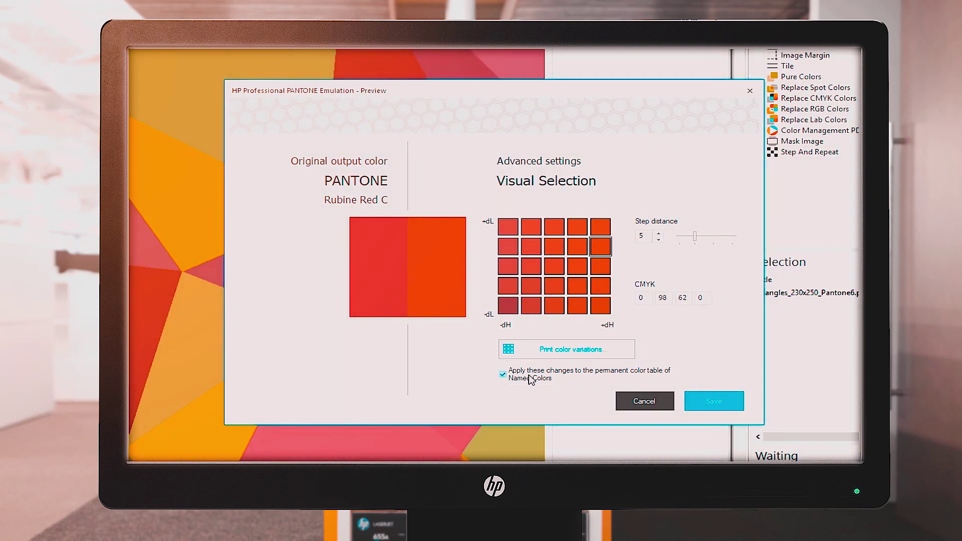
click(700, 406)
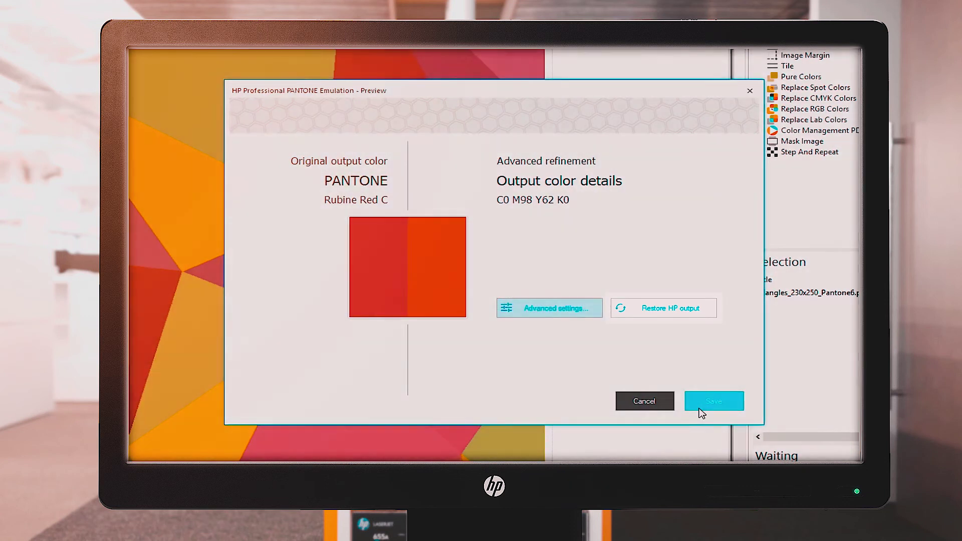
- Restore HP's C4 M95 Y42 K0 output for Rubine Red C, save, and start ripping the job
click(665, 319)
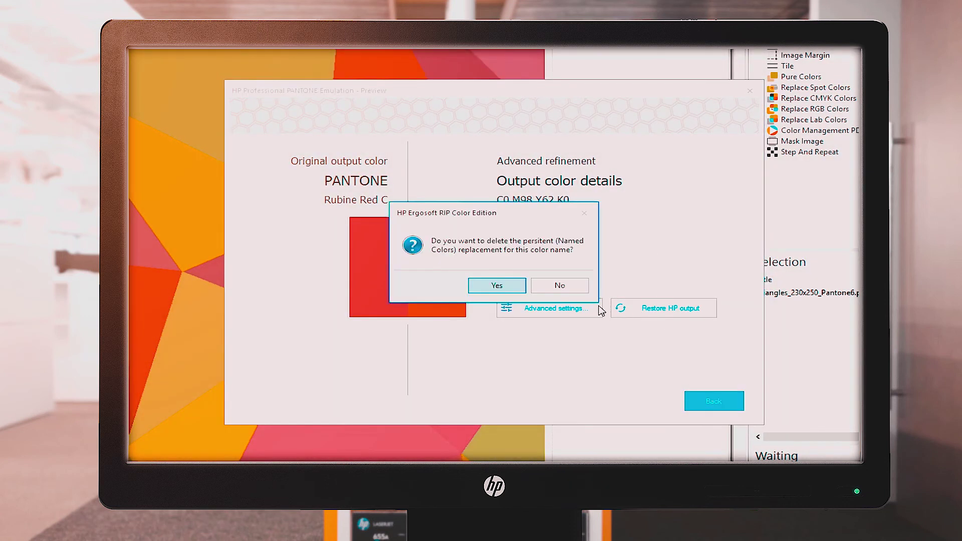
click(499, 287)
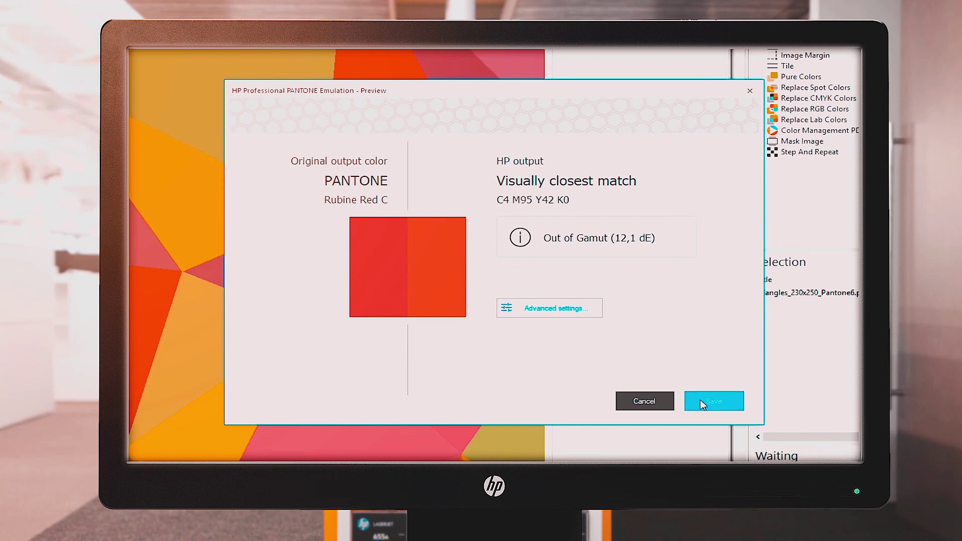
click(701, 403)
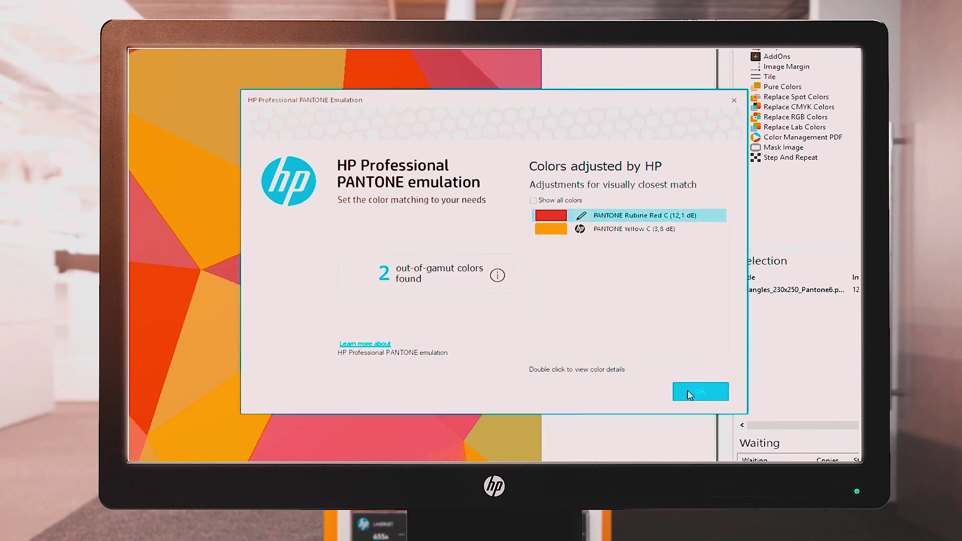
click(701, 404)
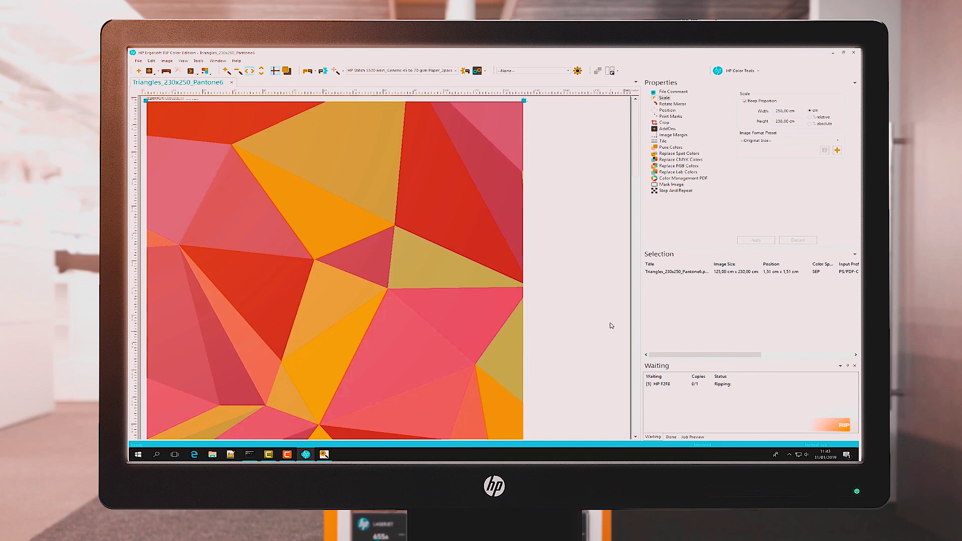